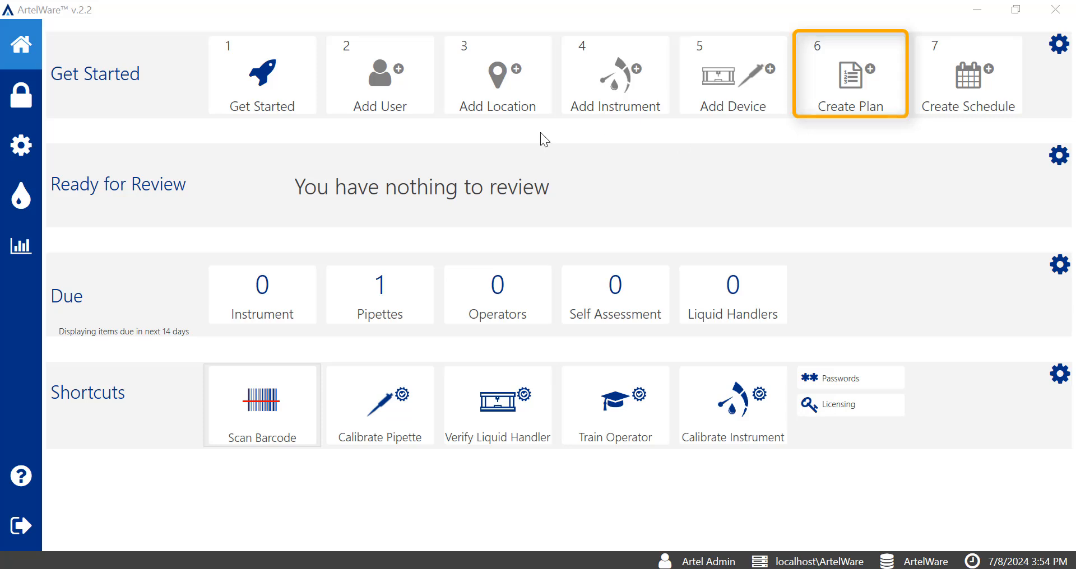
- Open the existing calibration plans list, and return to the home screen
left_click(33, 150)
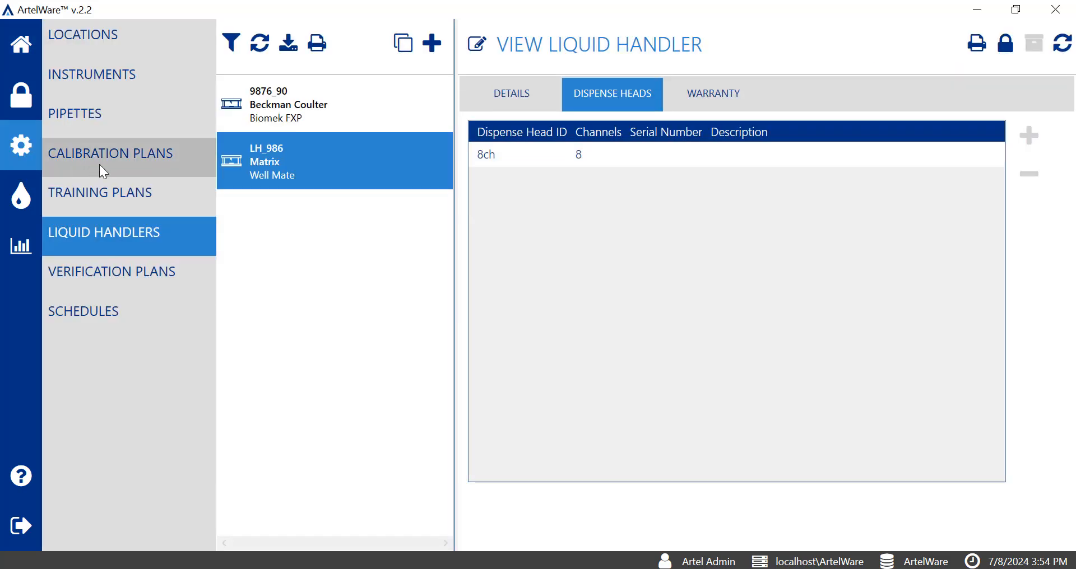
left_click(181, 161)
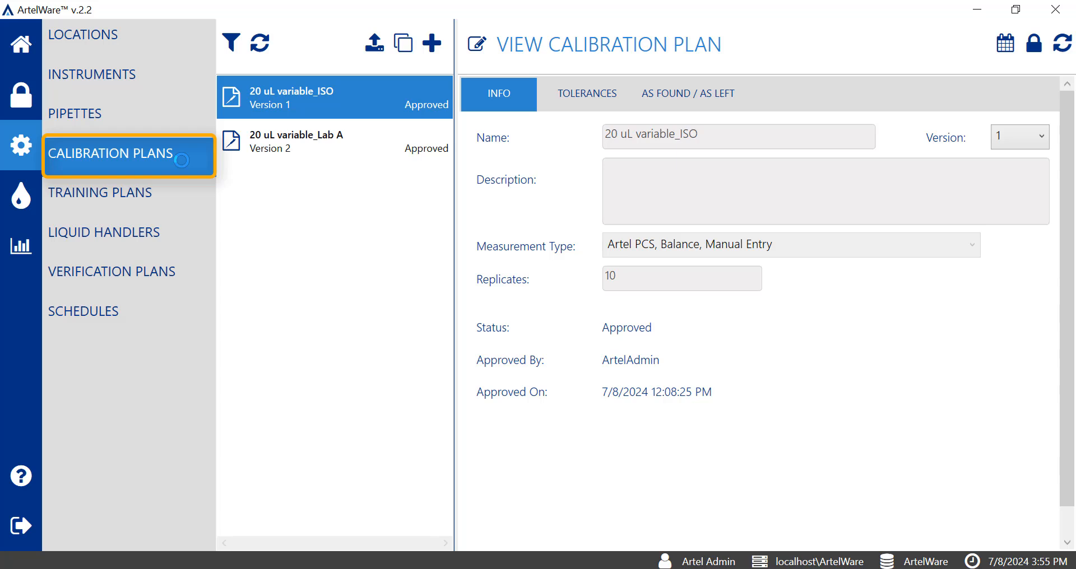
left_click(19, 46)
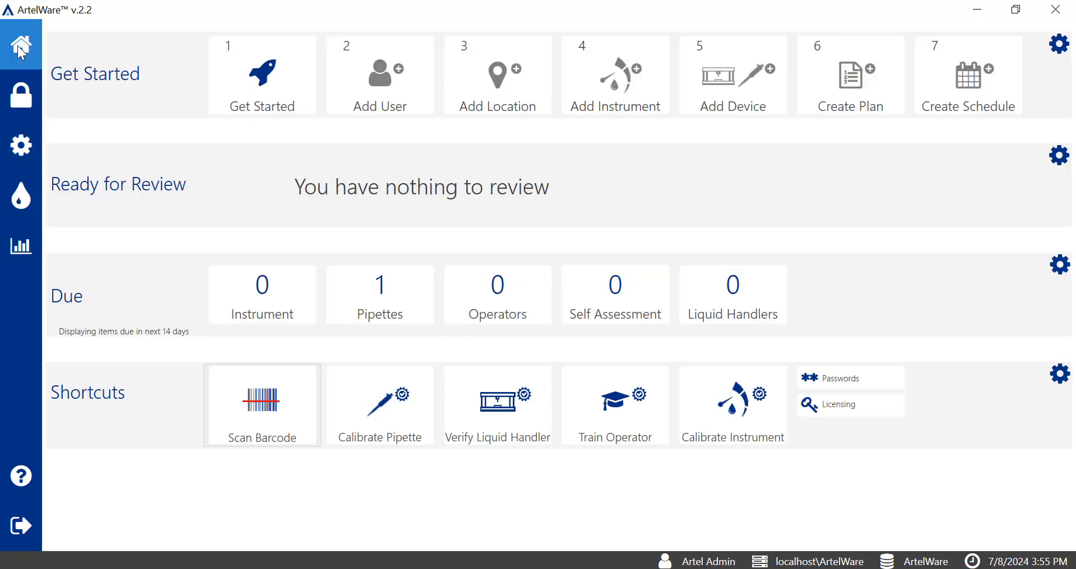
- Create a pipette calibration plan named "100 uL variable multichannel" with Artel MVS as the measurement type
left_click(893, 111)
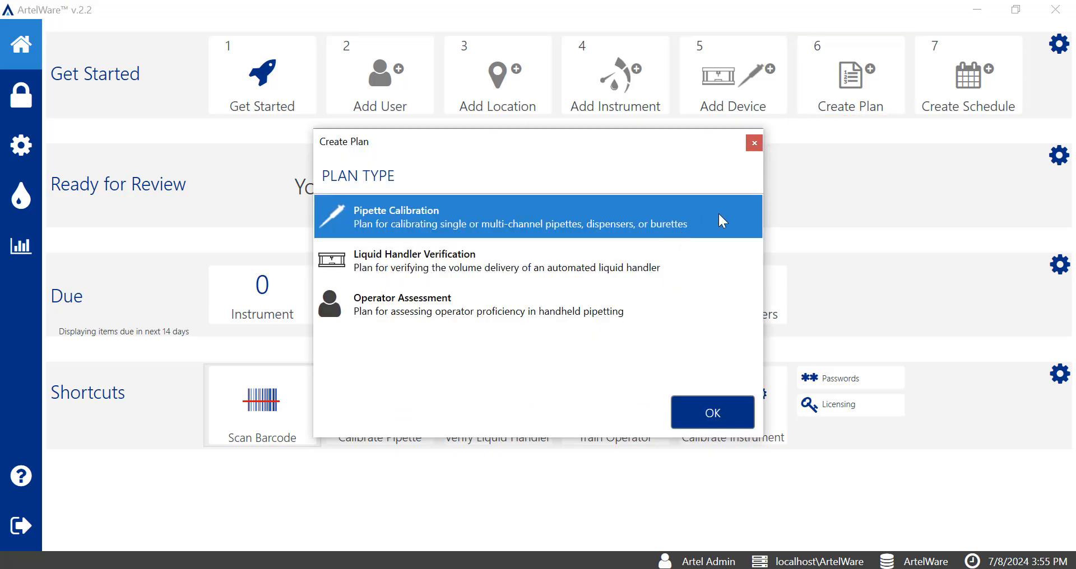
left_click(728, 418)
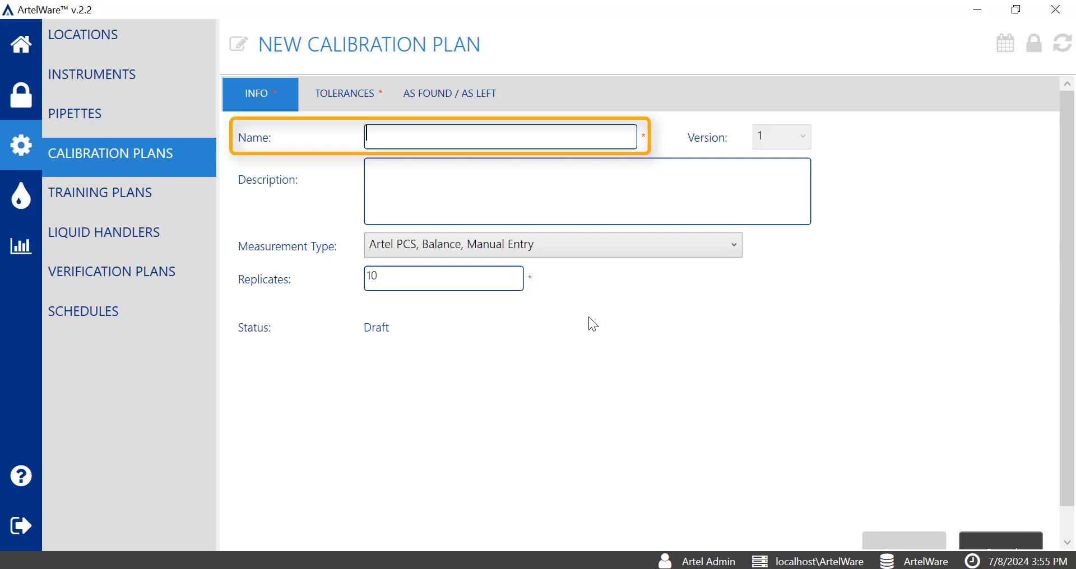
type("100 uL variable multichannel")
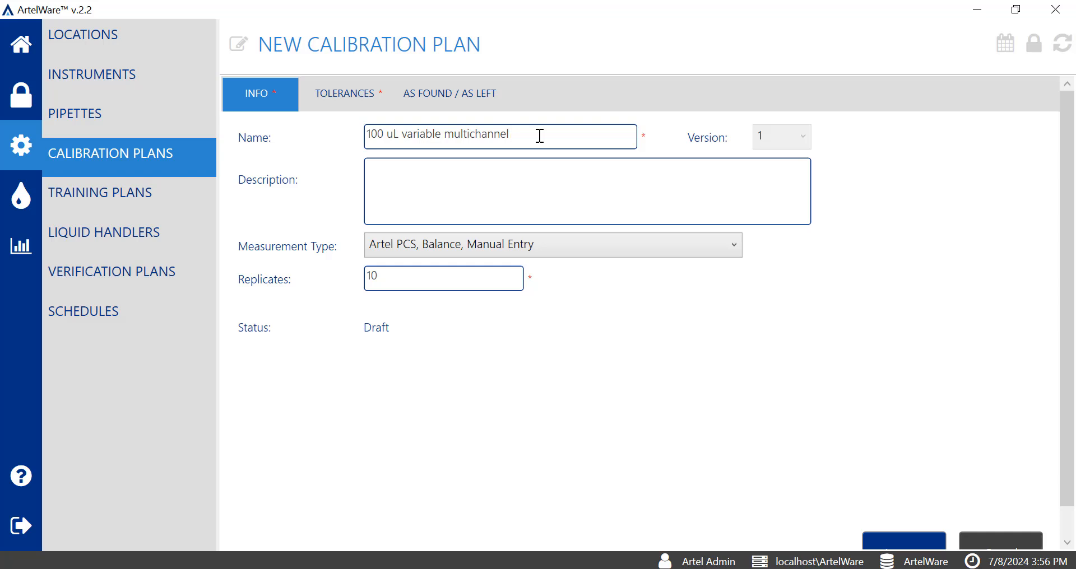
left_click(524, 192)
left_click(663, 254)
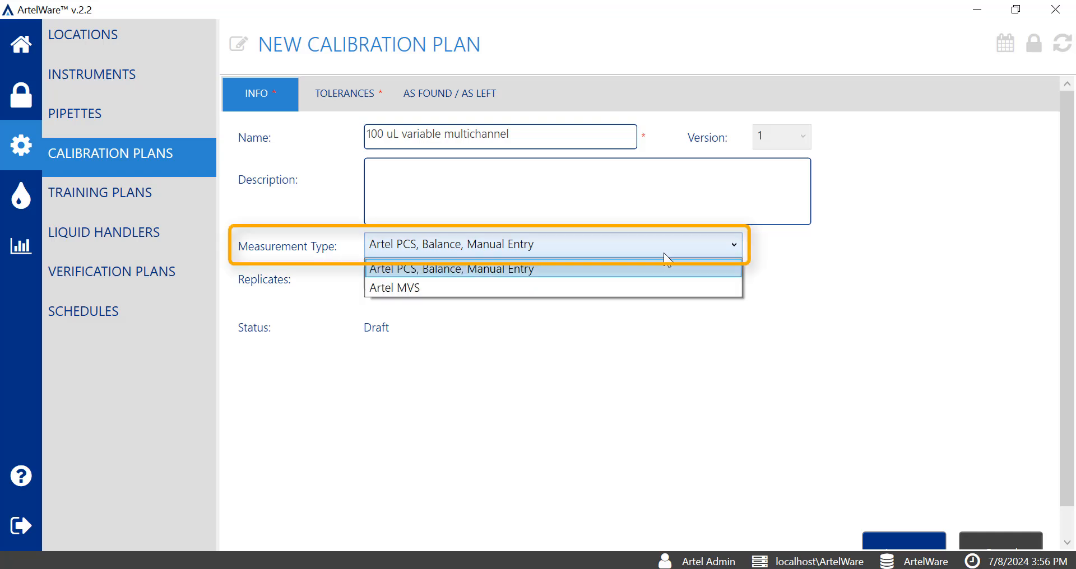
left_click(627, 288)
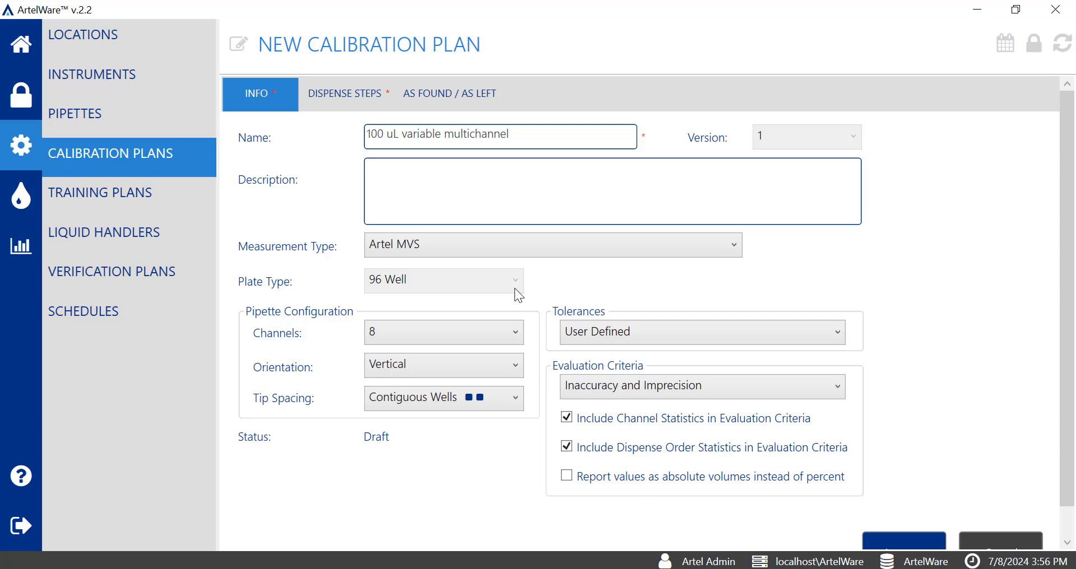
- Choose 8 channels for the pipette configuration and check the available orientation options
left_click(516, 332)
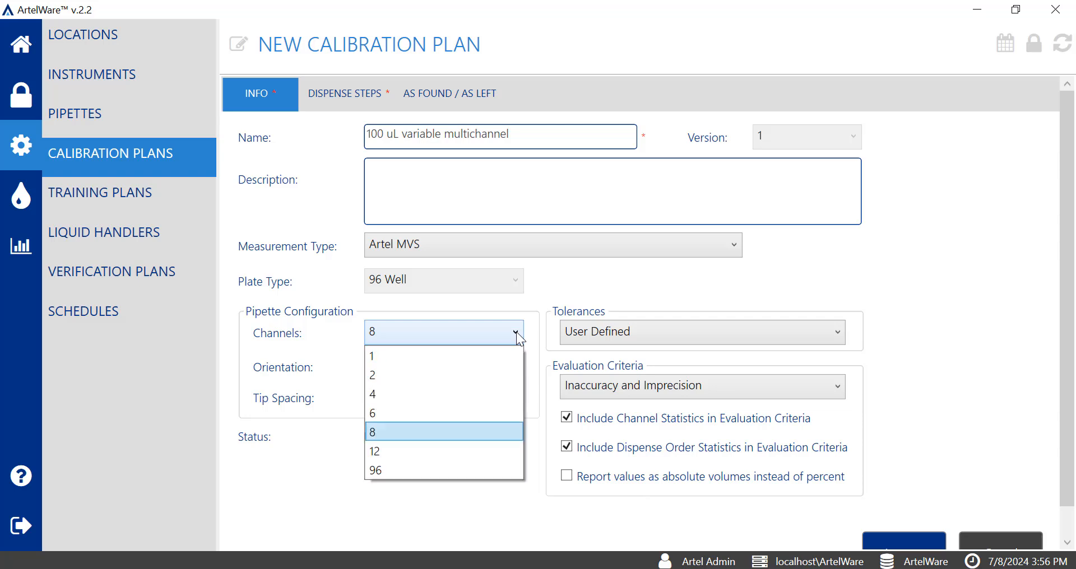
left_click(481, 440)
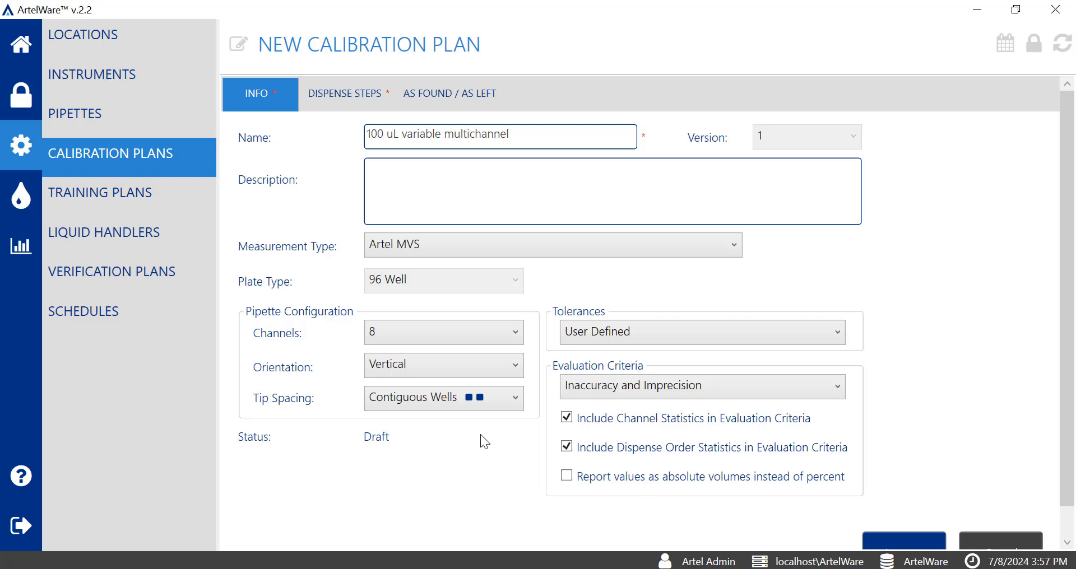
left_click(523, 362)
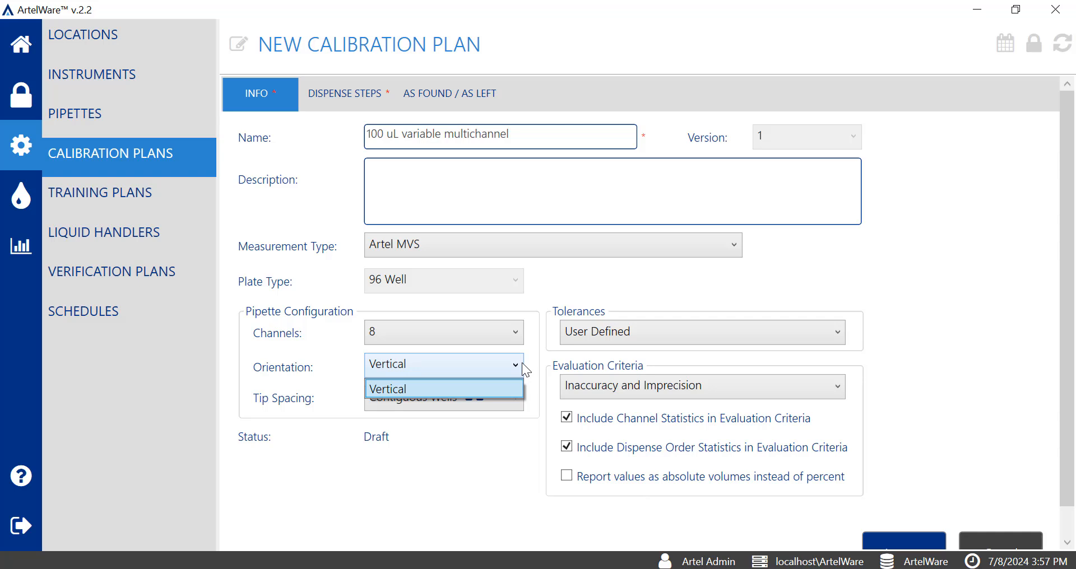
- Switch the channel count to 4 to check its orientation options, and restore it to 8
left_click(519, 334)
left_click(519, 335)
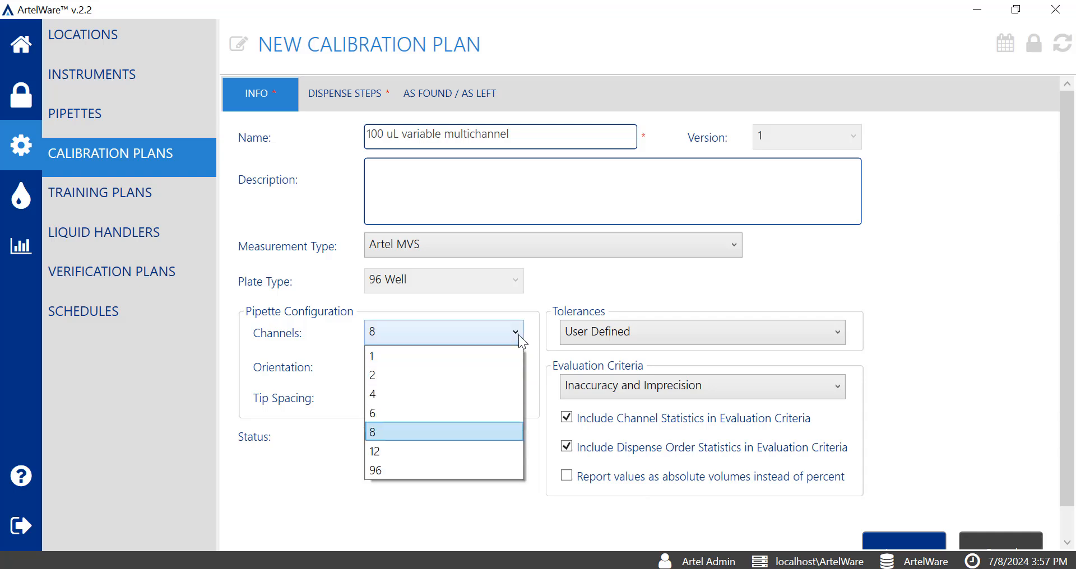
left_click(453, 392)
left_click(492, 371)
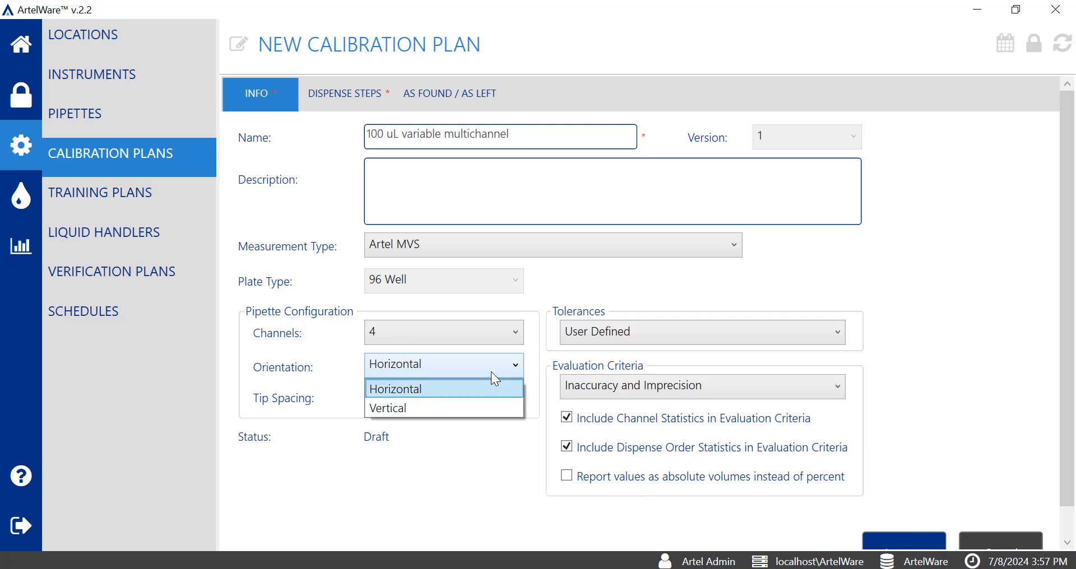
left_click(505, 335)
left_click(505, 334)
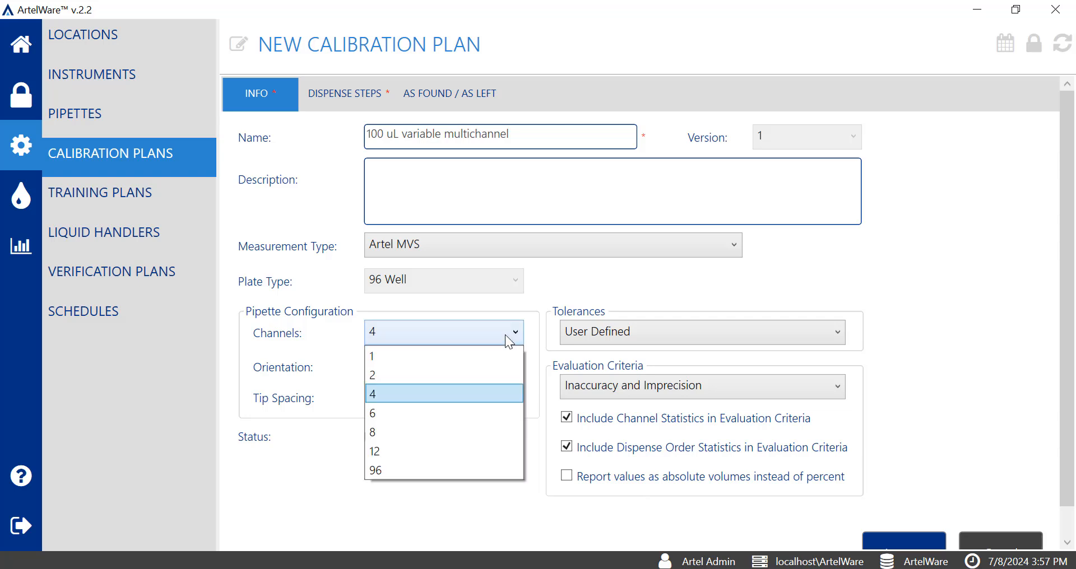
left_click(435, 429)
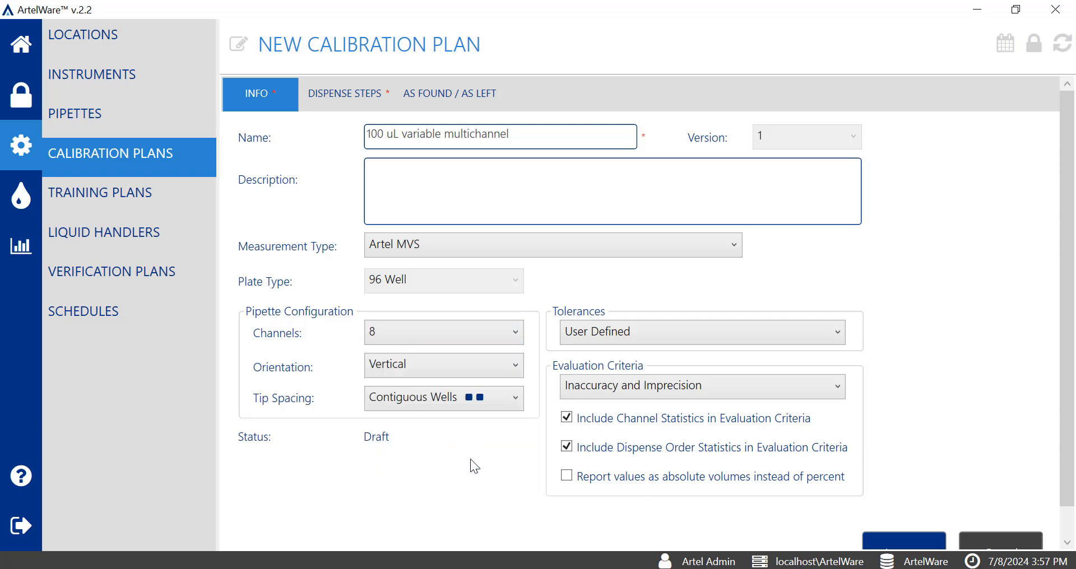
- Keep the tip spacing at Contiguous Wells and choose User Defined tolerances
left_click(507, 401)
left_click(508, 447)
left_click(836, 340)
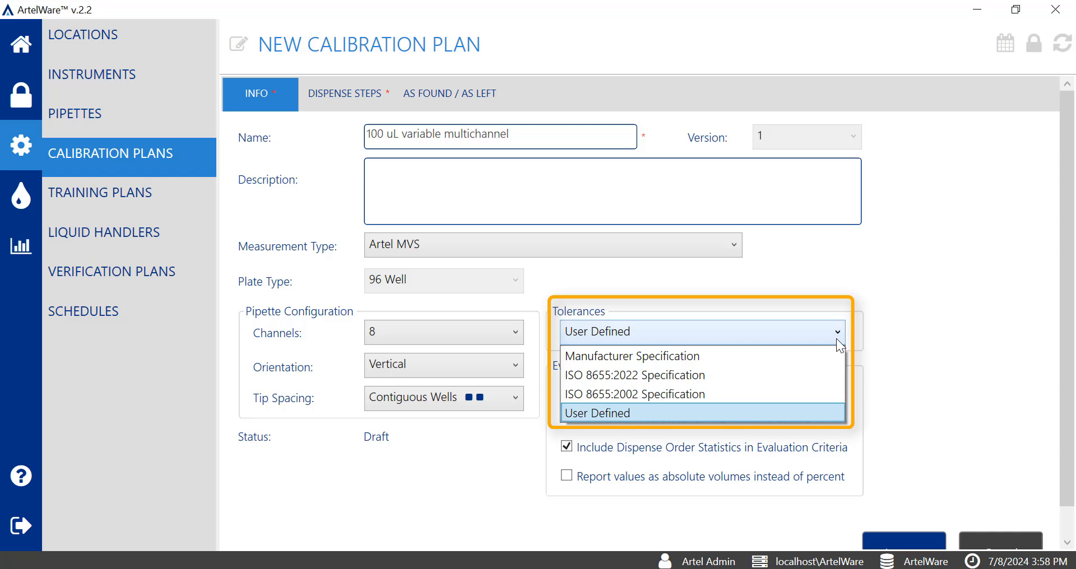
left_click(824, 414)
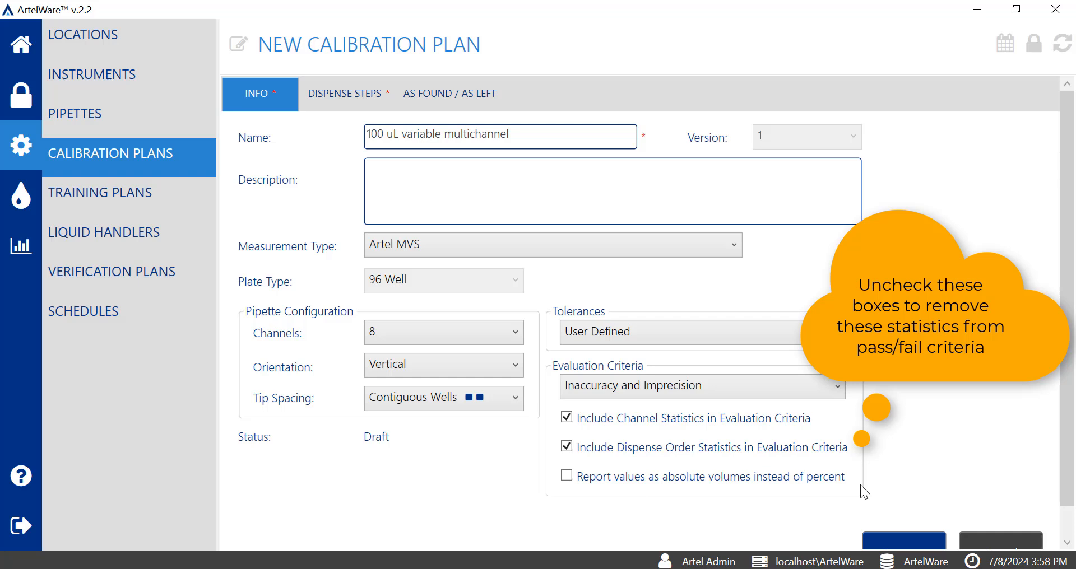
- Exclude channel and dispense order statistics from the evaluation criteria, and re-include the channel statistics
left_click(566, 418)
left_click(567, 447)
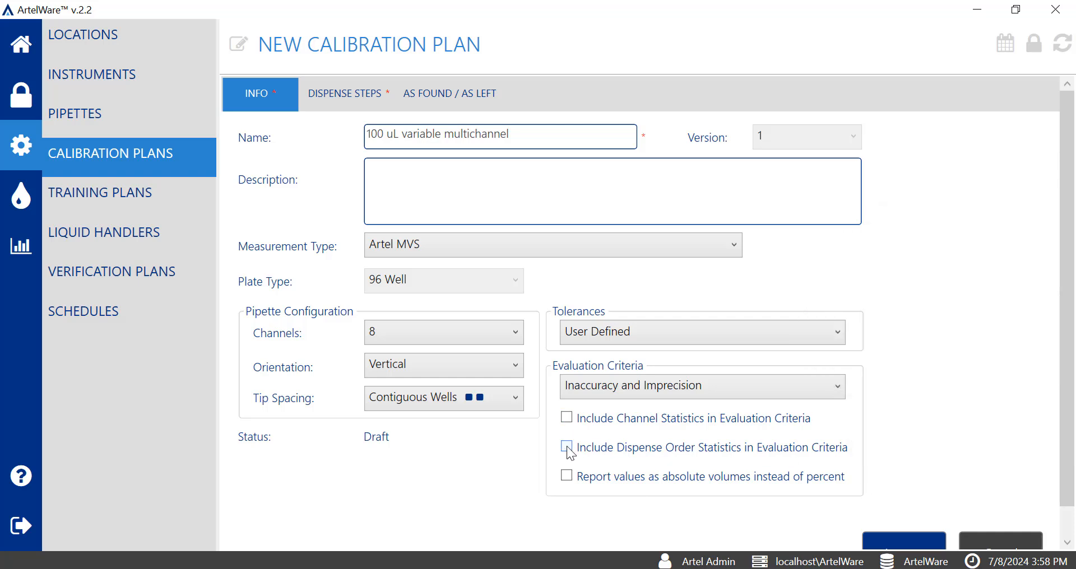
left_click(567, 418)
- Start the plan's first dispense step with a 10 µL dispense volume and 4 replicates per channel
left_click(368, 101)
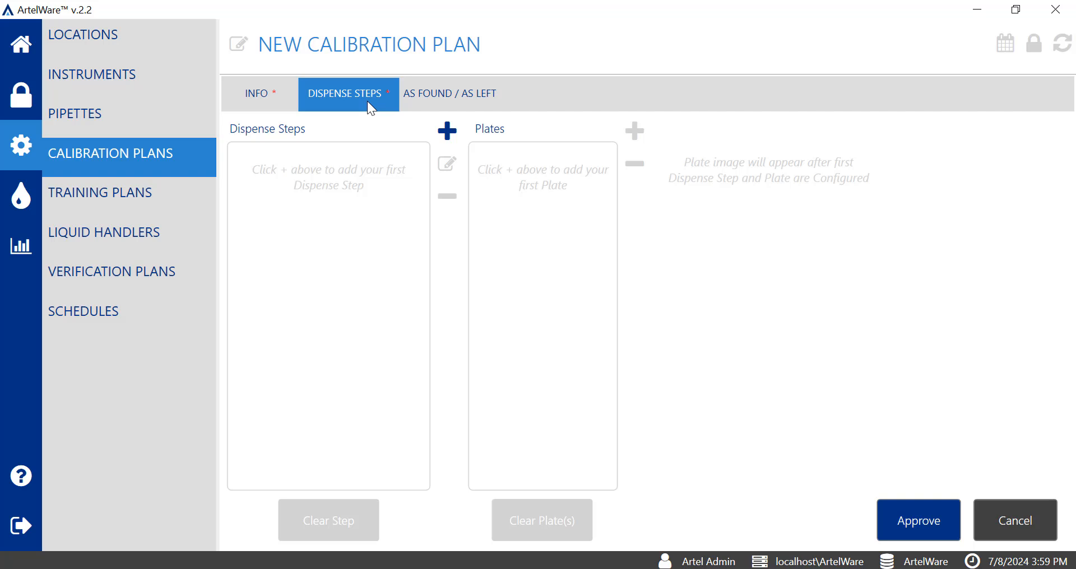
left_click(448, 131)
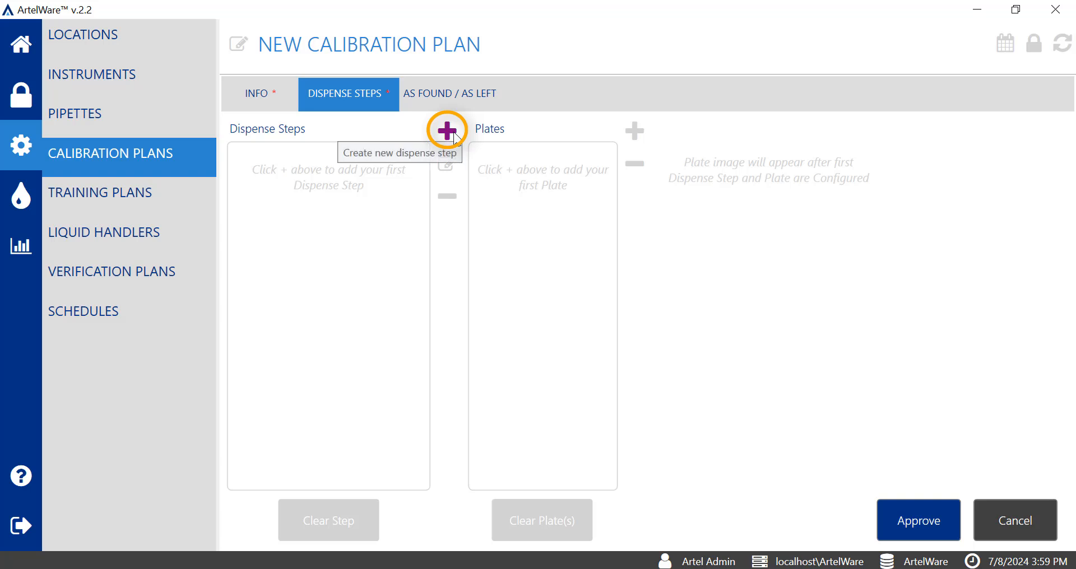
left_click(447, 131)
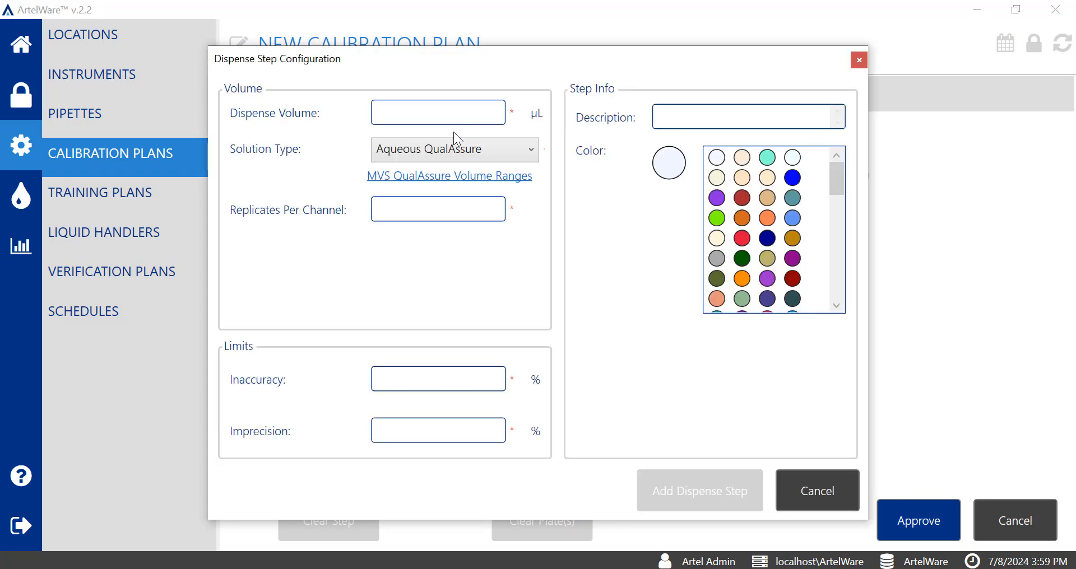
left_click(468, 119)
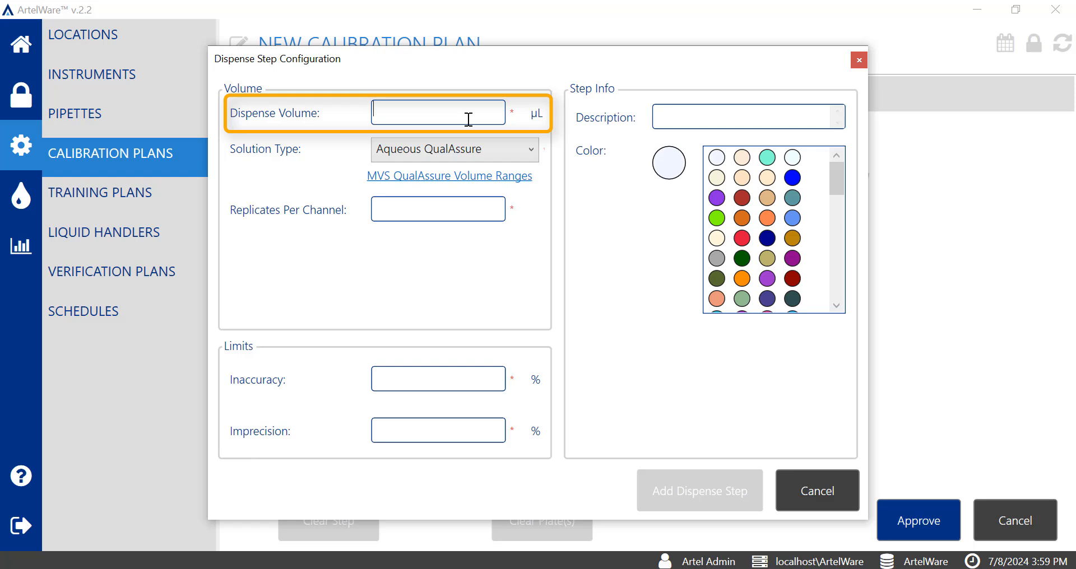
type("10")
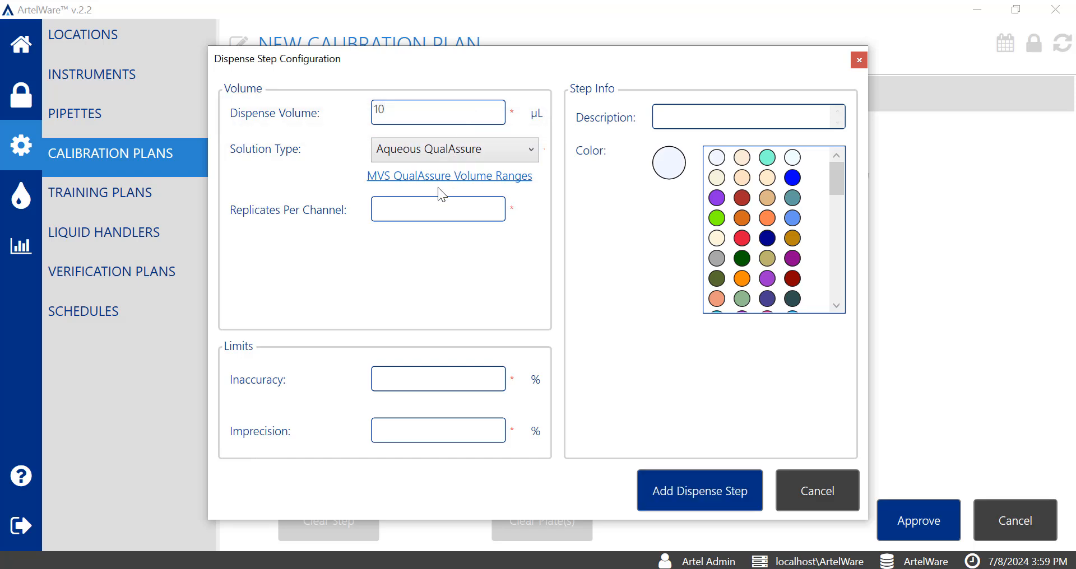
left_click(438, 211)
type("4")
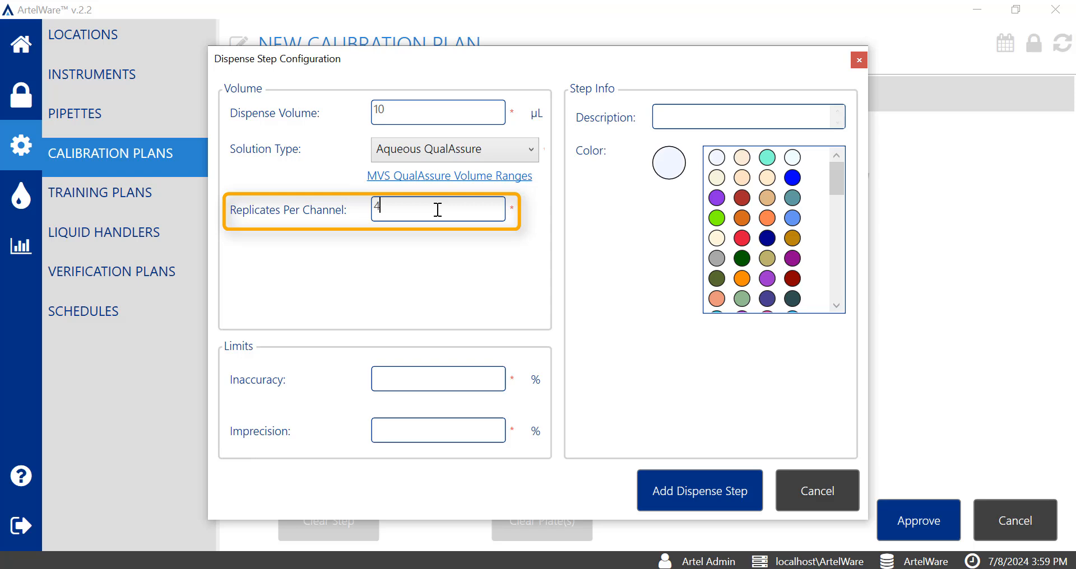
- Set the first dispense step's limits to 20% inaccuracy and 10% imprecision, and colour it bright green
left_click(419, 383)
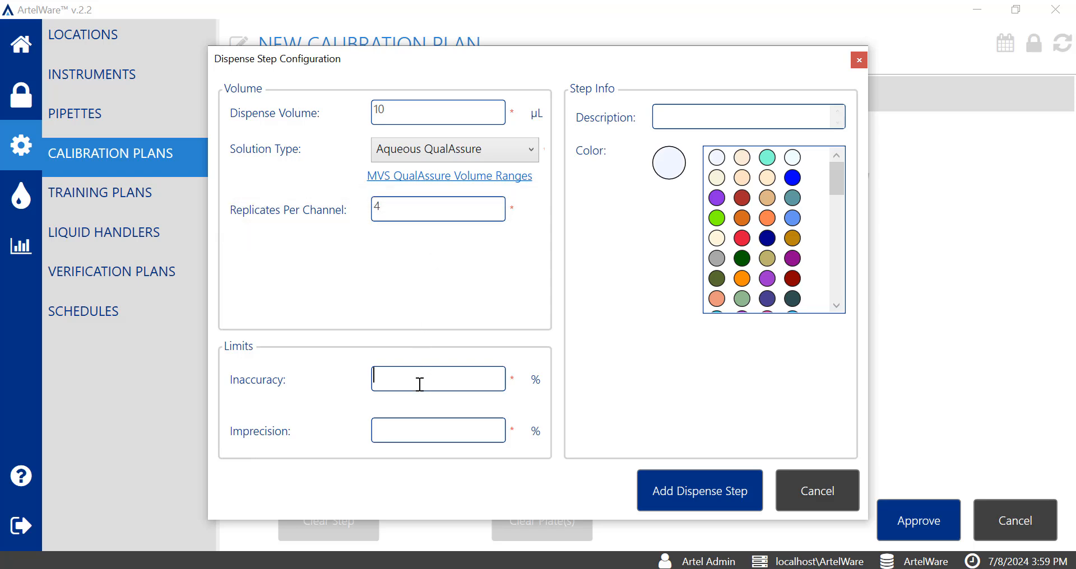
type("20")
key("Tab")
type("10")
left_click(717, 219)
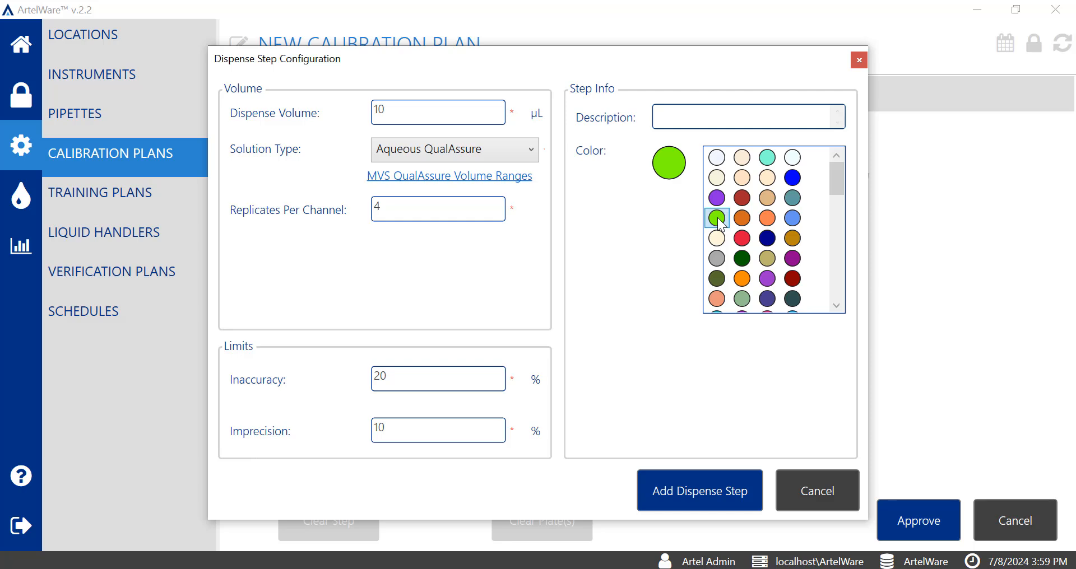
- Add the 10 µL dispense step to the plan and place its four replicates in plate columns 1 to 4
left_click(720, 483)
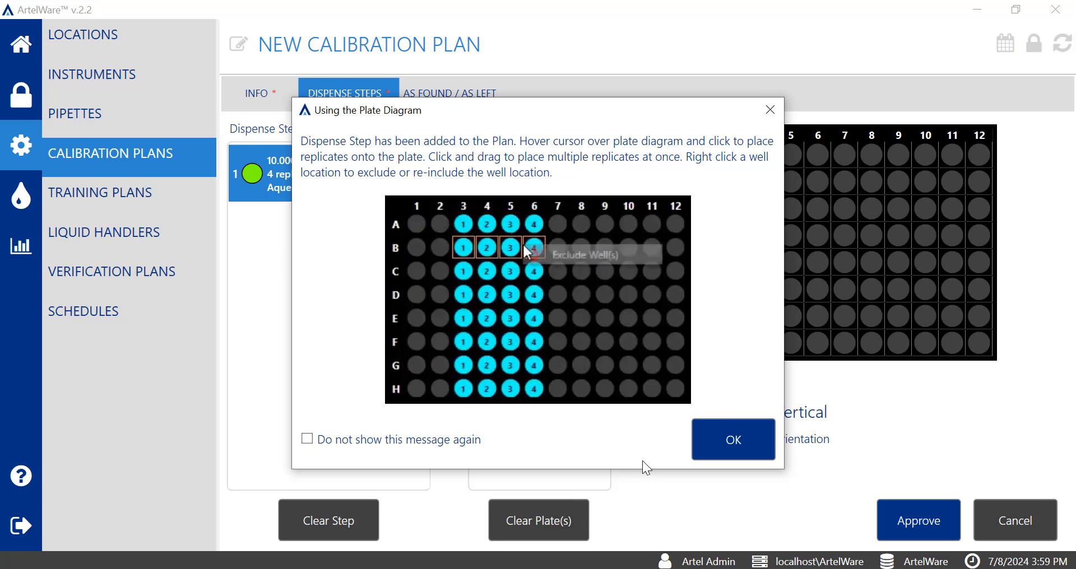
left_click(766, 446)
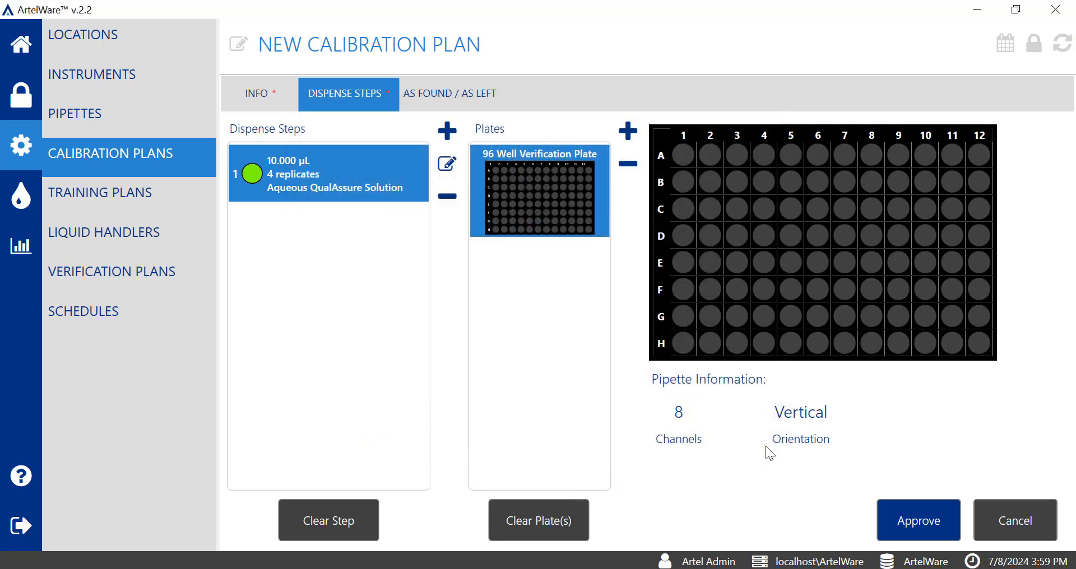
left_click(762, 159)
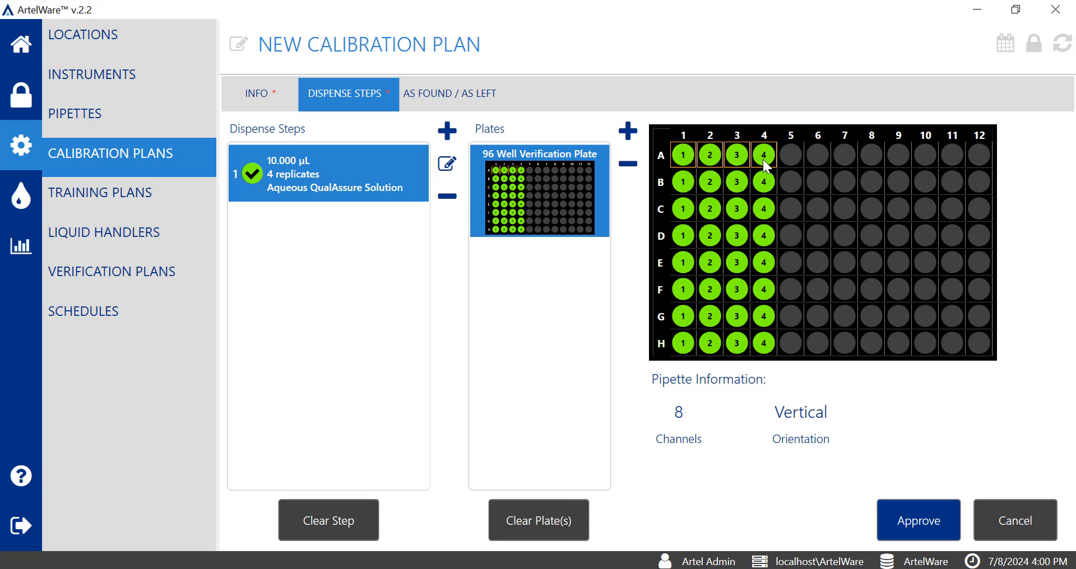
- Start a second dispense step with a 50 µL dispense volume and 4 replicates per channel
left_click(448, 132)
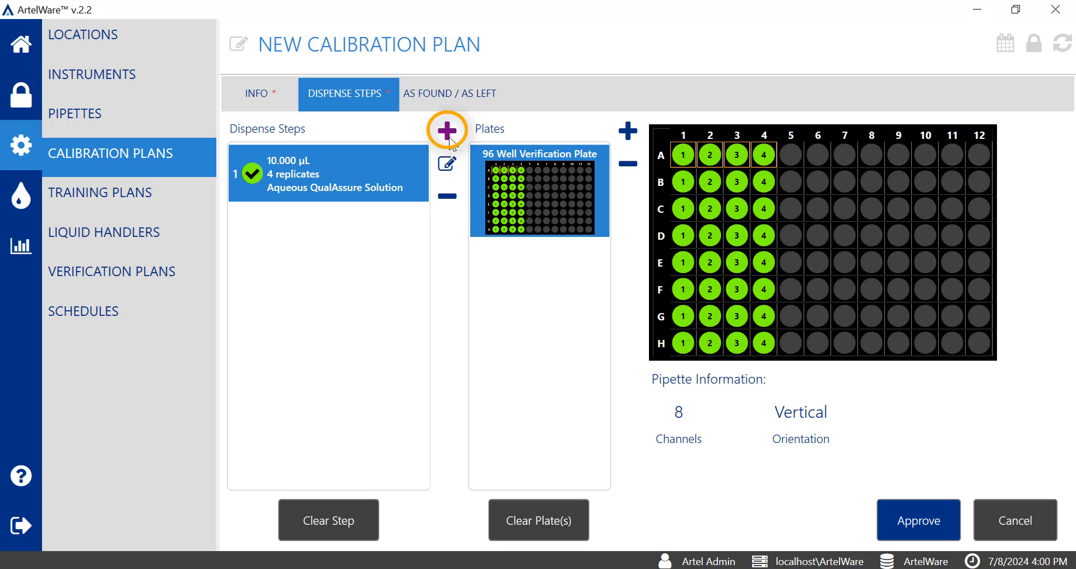
left_click(448, 132)
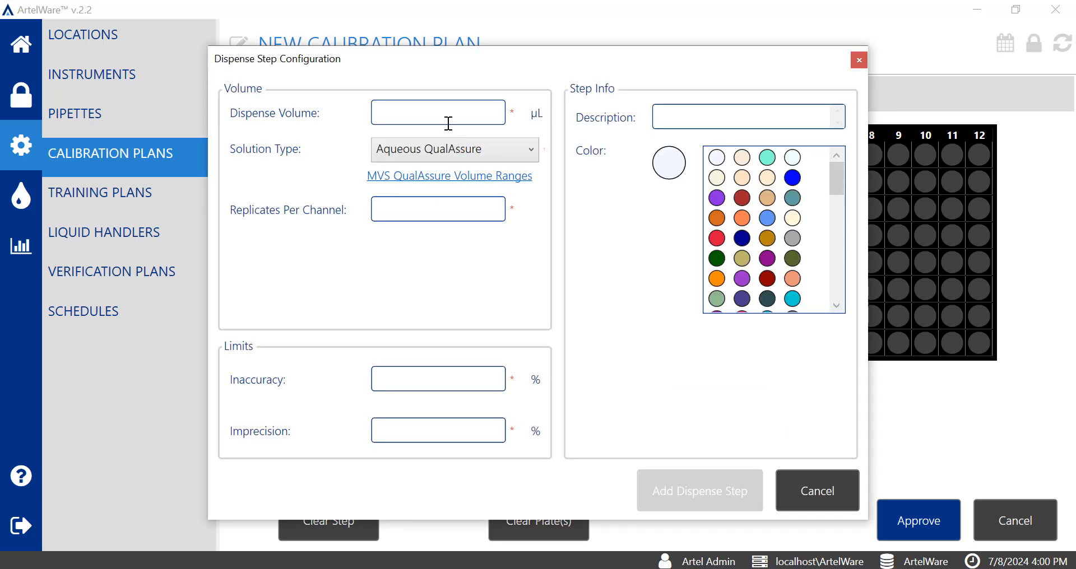
type("50")
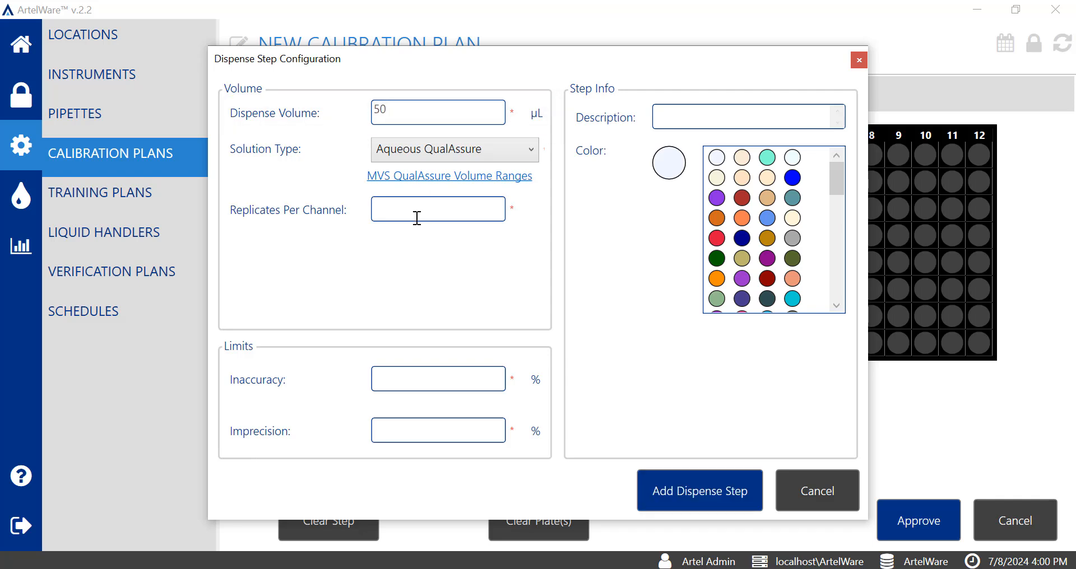
type("4")
- Set the 50 µL dispense step's inaccuracy and imprecision limits to 8% each, and colour it magenta
left_click(446, 380)
type("8")
key("Tab")
type("8")
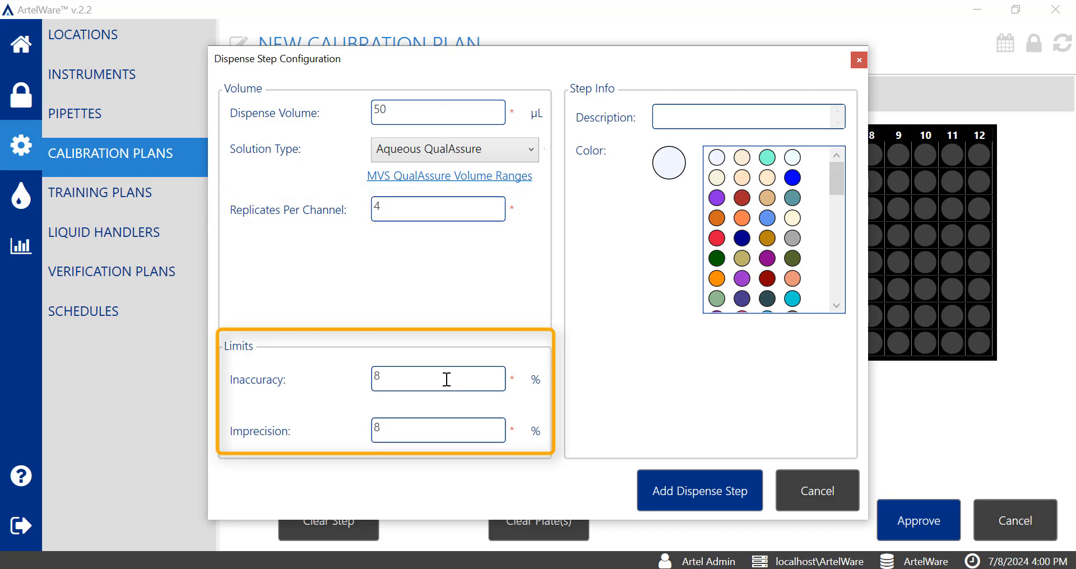
left_click(837, 305)
left_click(837, 305)
left_click(837, 303)
left_click(837, 304)
left_click(838, 304)
left_click(837, 303)
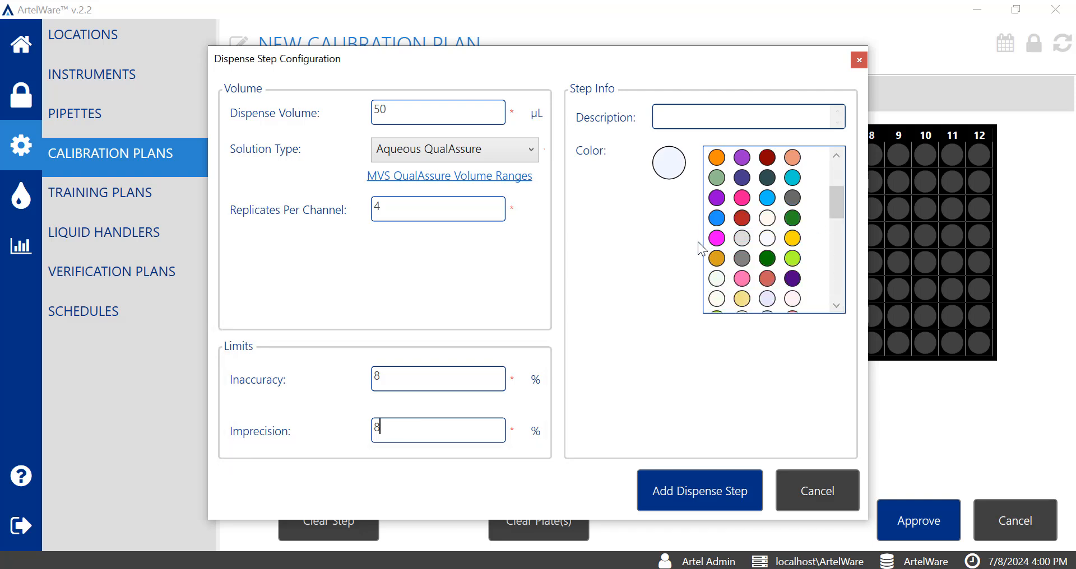
left_click(721, 244)
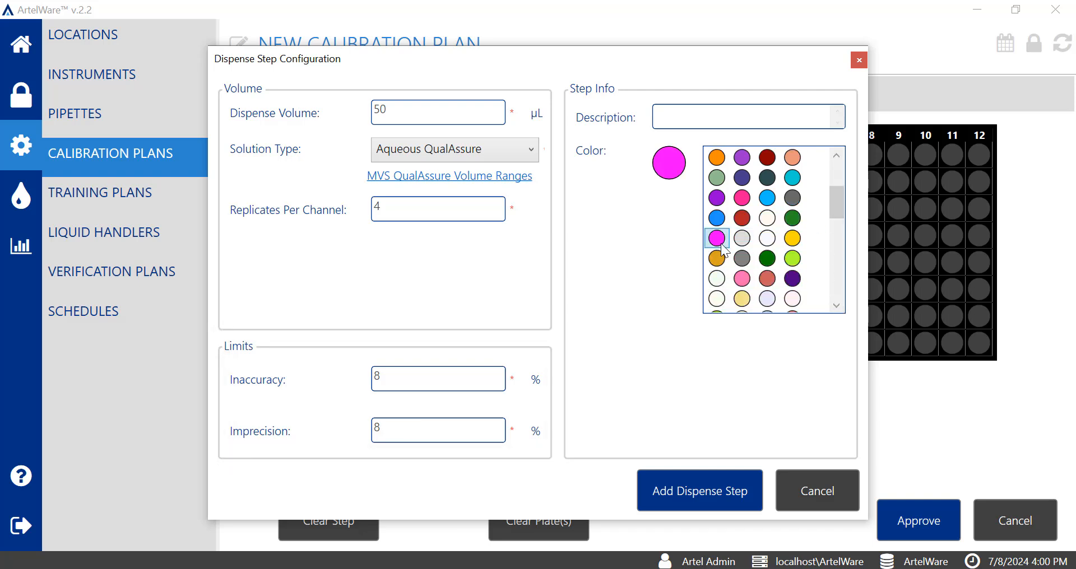
- Add the 50 µL dispense step to the plan and place its four replicates in plate columns 5 to 8
left_click(724, 480)
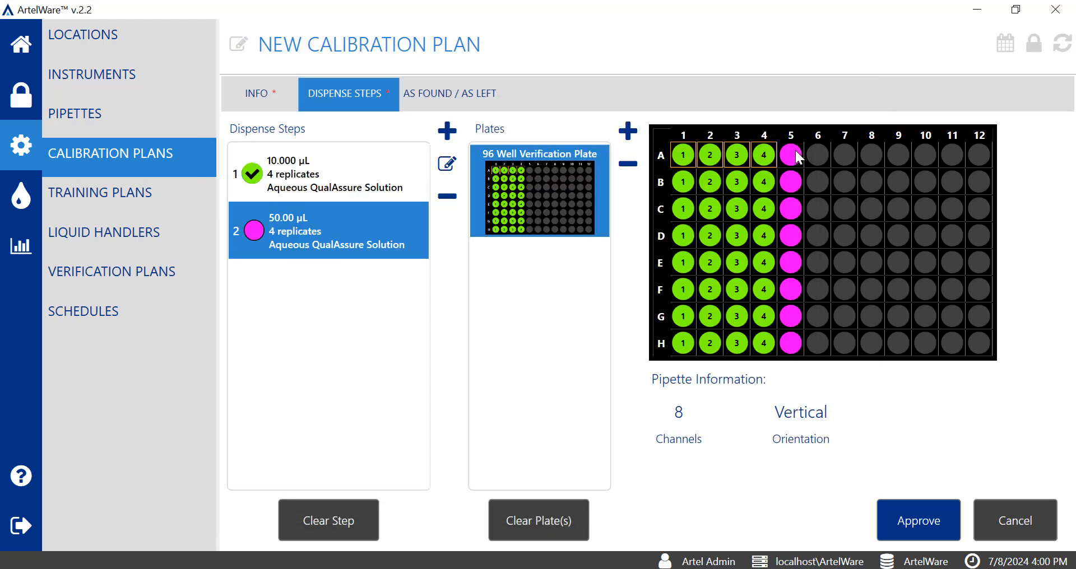
left_click_drag(795, 151, 866, 152)
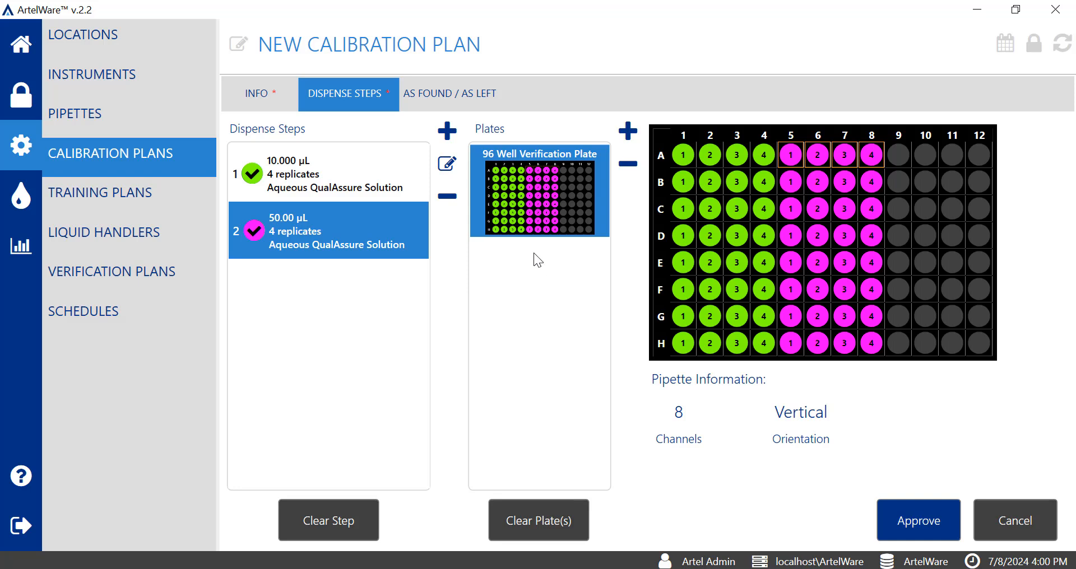
- Start a third dispense step with a 100 µL dispense volume and 4 replicates per channel
left_click(447, 131)
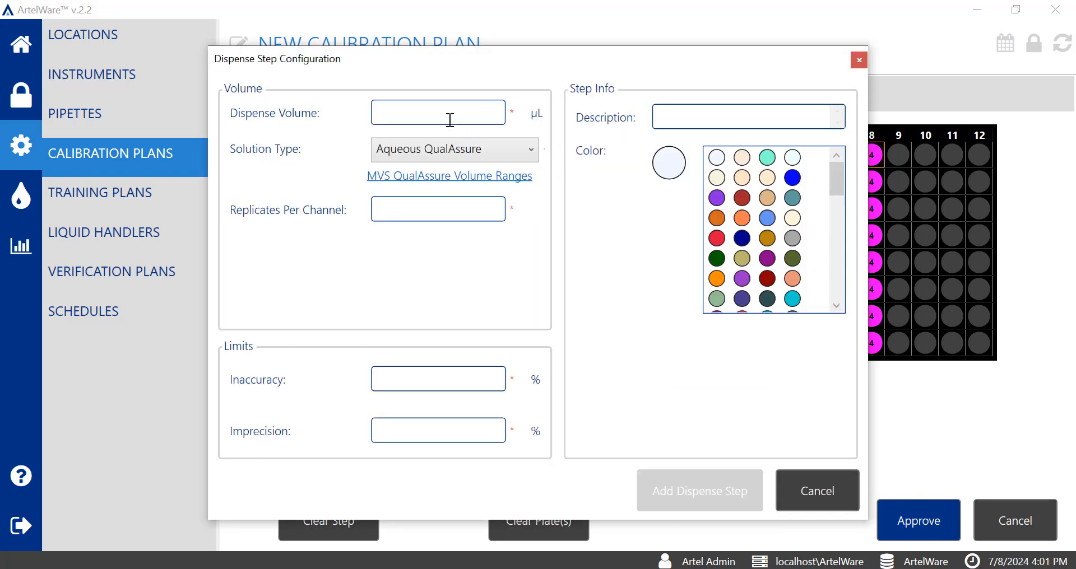
left_click(450, 117)
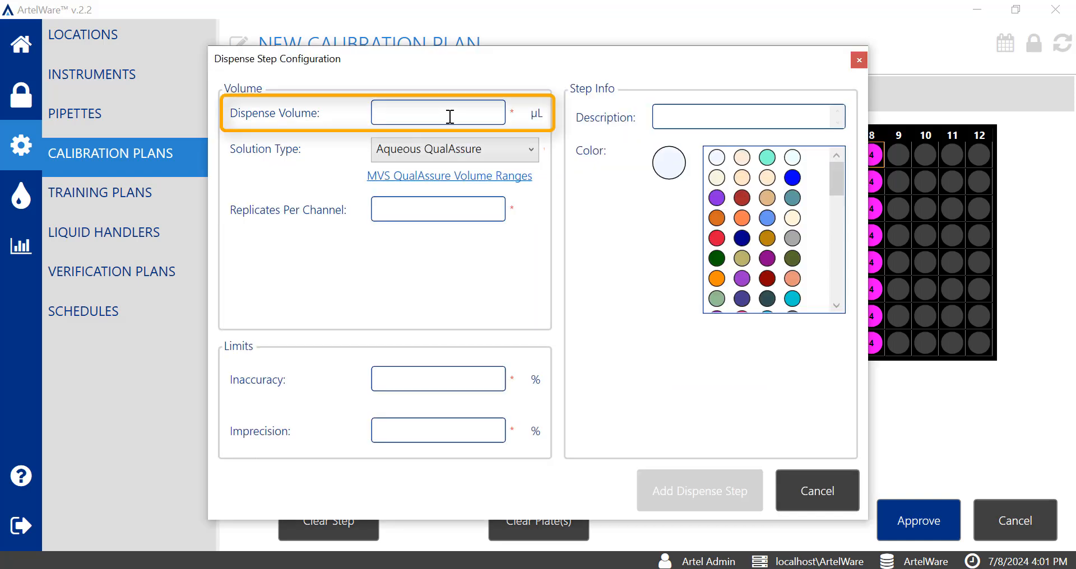
type("100")
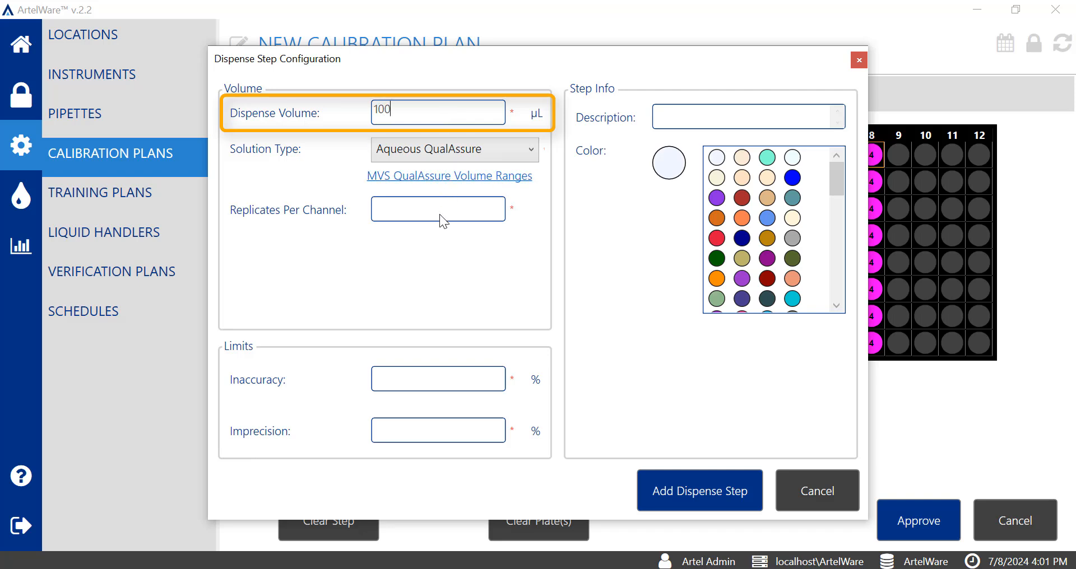
left_click(441, 215)
type("4")
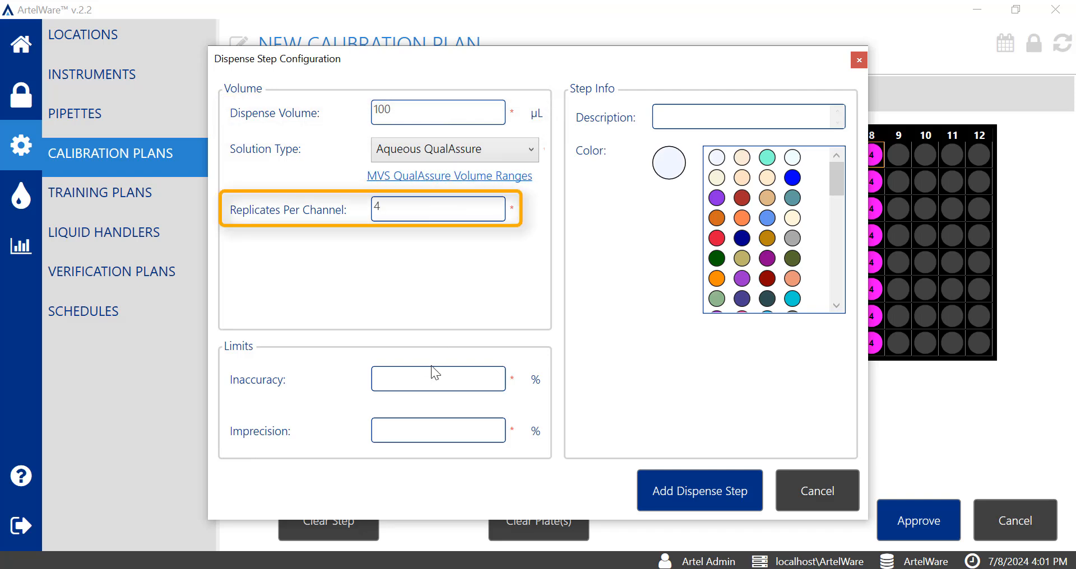
- Set the 100 µL dispense step's inaccuracy and imprecision limits to 6% each, and colour it near-white
left_click(436, 383)
type("6")
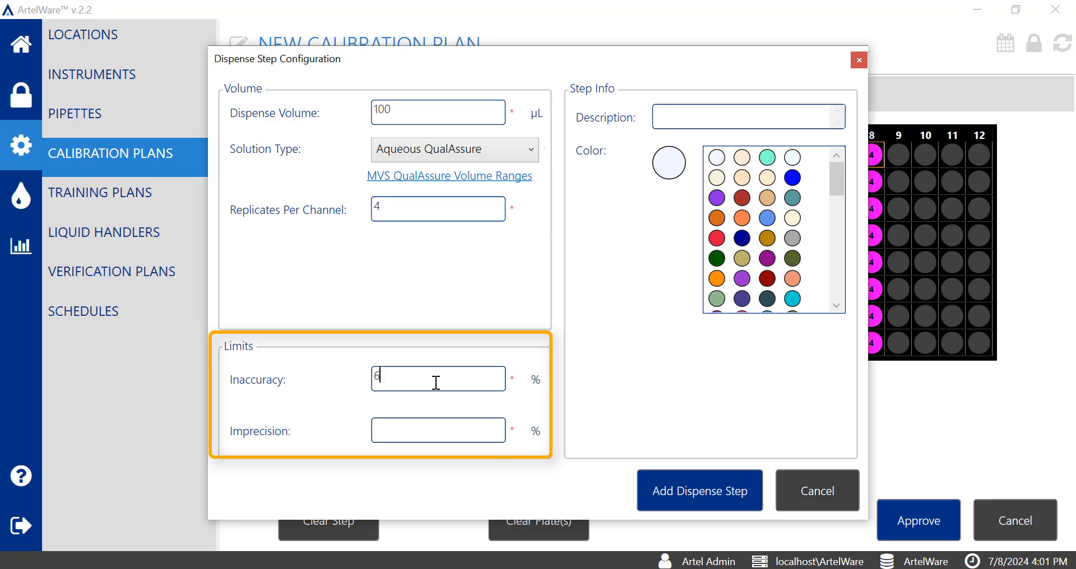
left_click(418, 437)
type("6")
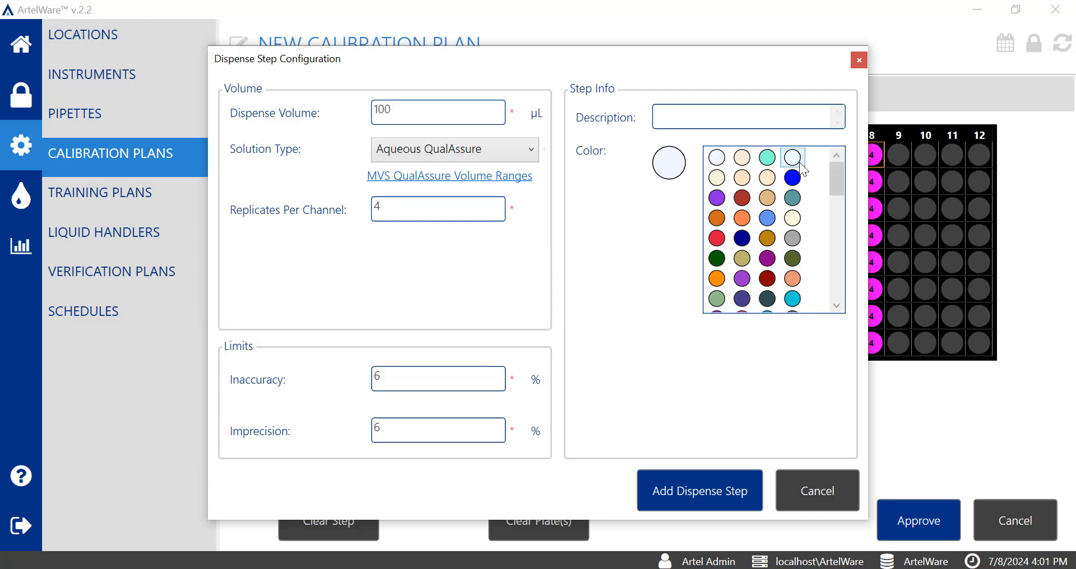
- Add the 100 µL dispense step to the plan and place its four replicates in plate columns 9 to 12
left_click(714, 497)
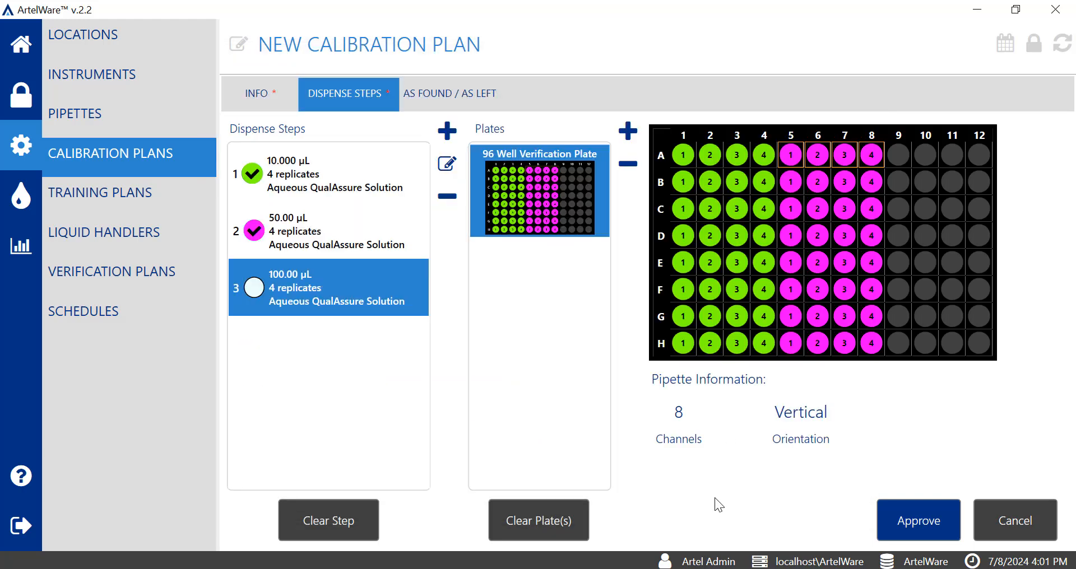
left_click(899, 157)
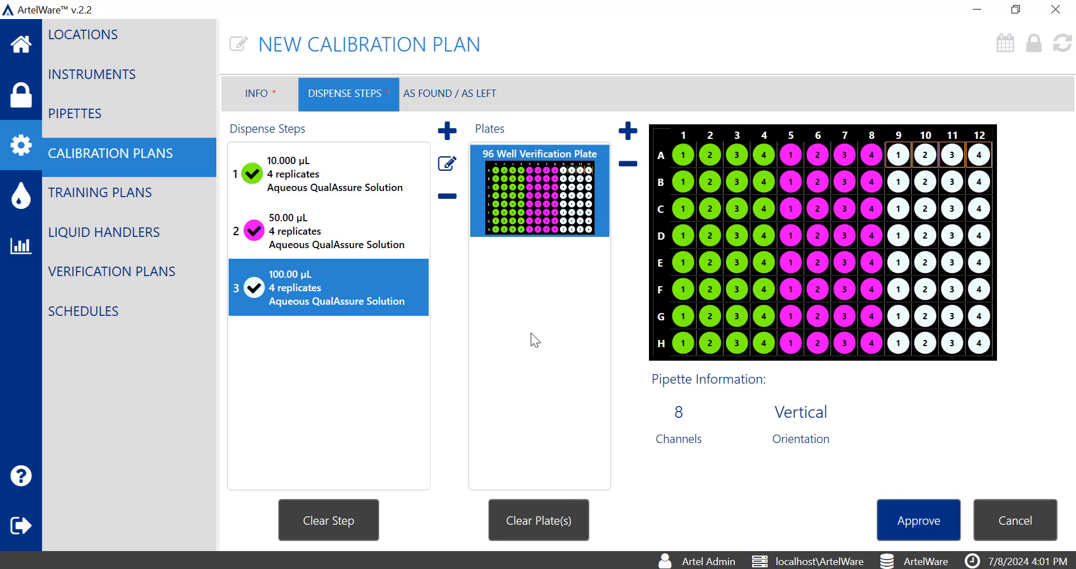
- Approve the calibration plan with the review comment "Calibration plan approved"
left_click(922, 530)
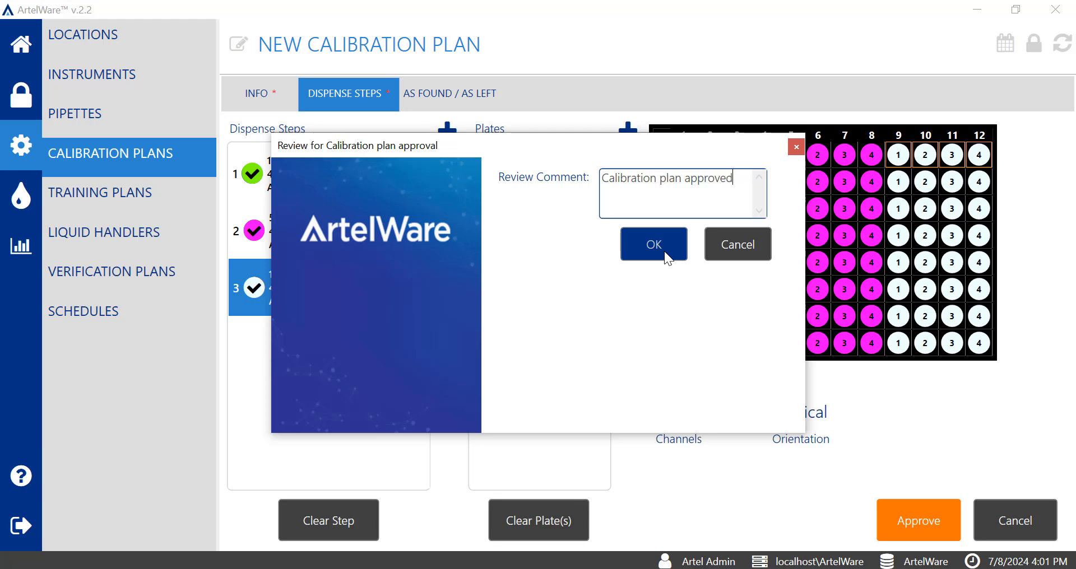
left_click(664, 251)
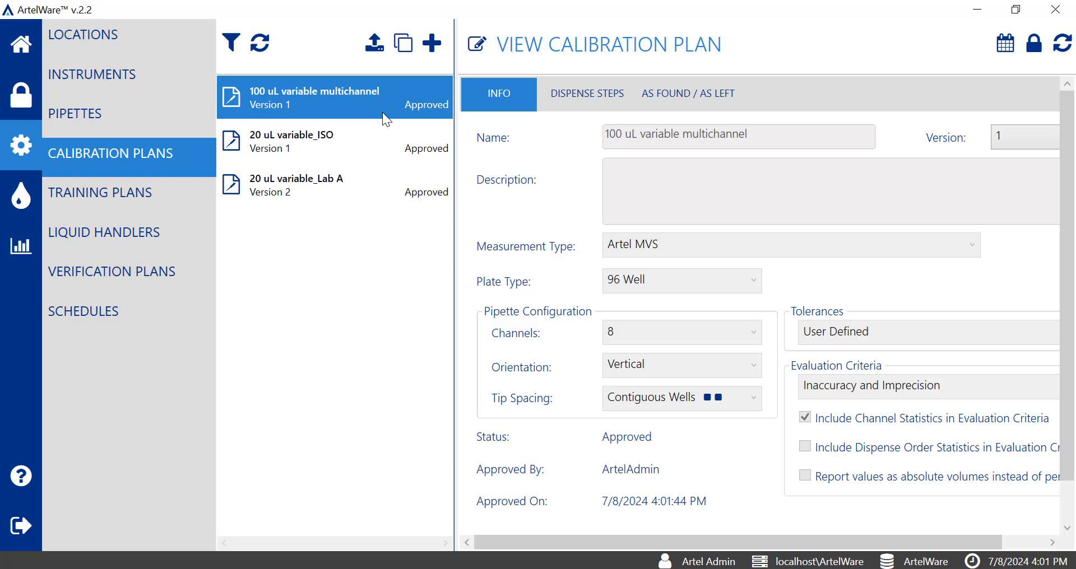
- Look over the filter options for the calibration plan list and refresh the list
left_click(232, 45)
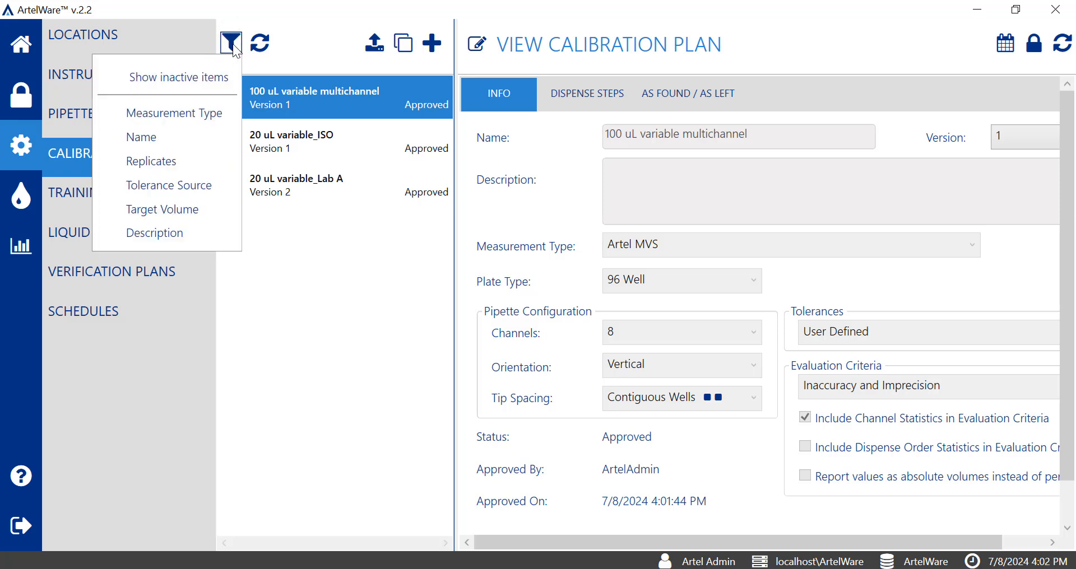
left_click(324, 48)
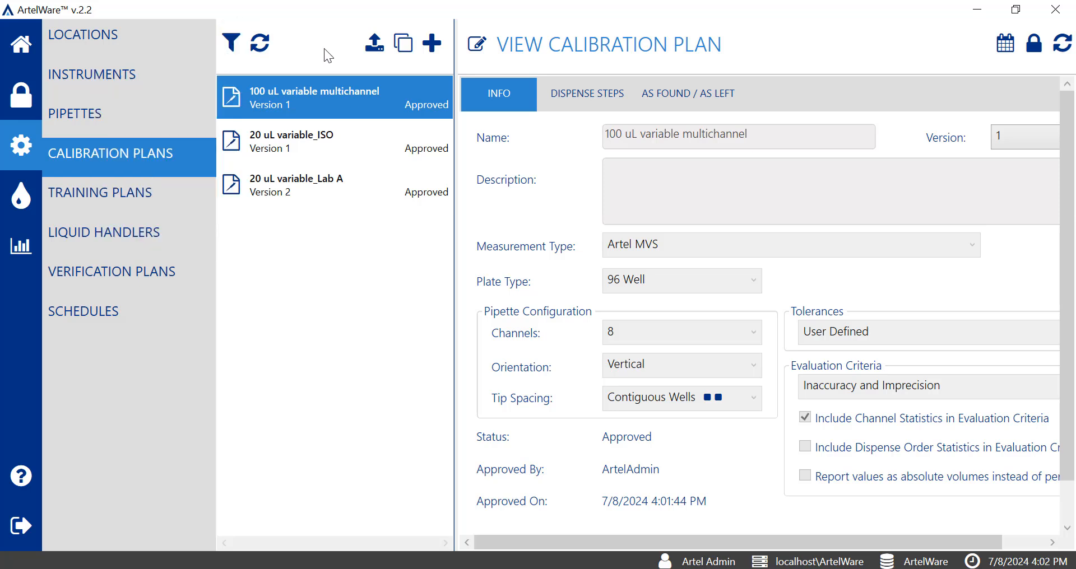
left_click(263, 49)
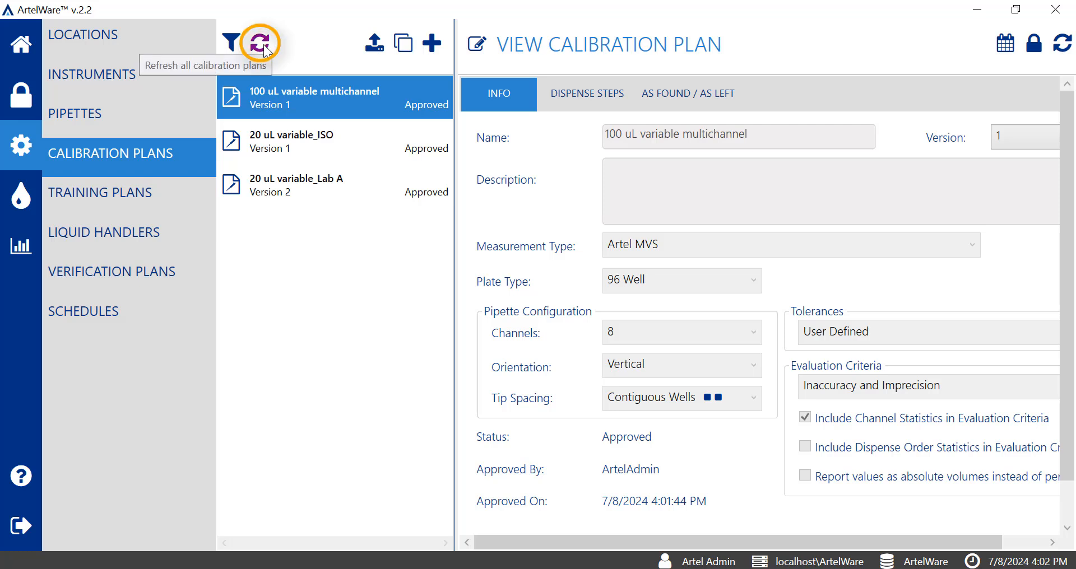
left_click(377, 50)
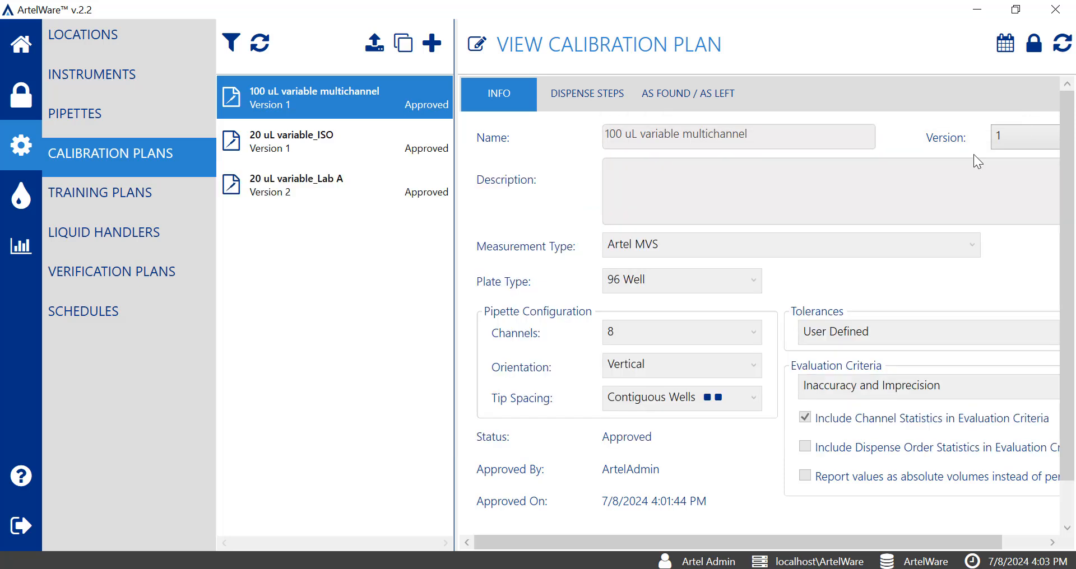
- Open the 100 uL variable multichannel calibration plan for editing
left_click(478, 45)
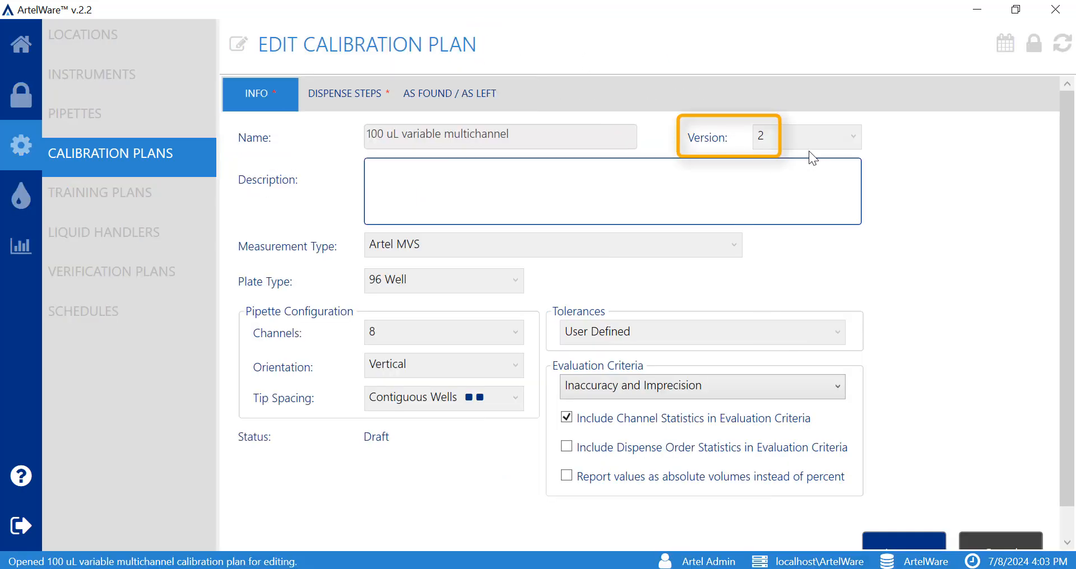